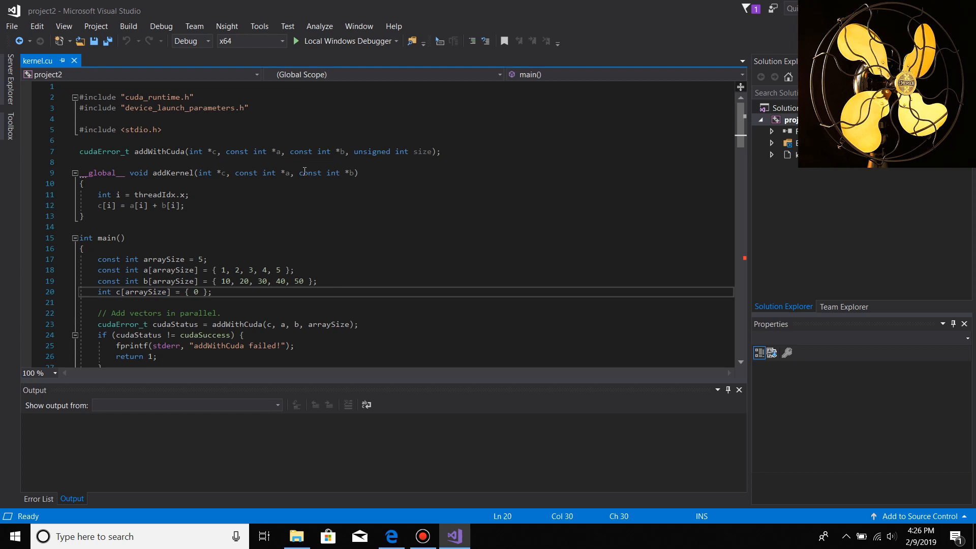
Highlight the include statements at the top of kernel.cu and move to the empty line between them
{"action": "left_click", "coordinate": [117, 130]}
{"action": "mouse_move", "coordinate": [117, 130]}
{"action": "left_mouse_down"}
{"action": "mouse_move", "coordinate": [80, 129]}
{"action": "mouse_move", "coordinate": [91, 107]}
{"action": "mouse_move", "coordinate": [68, 108]}
{"action": "left_mouse_up"}
{"action": "key", "text": "Down"}
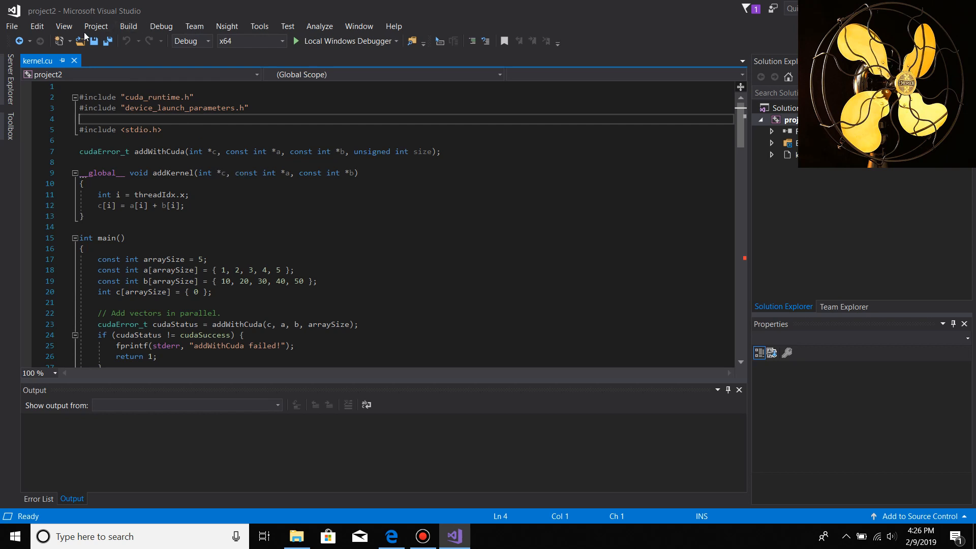
Edit project2's Include Directories under VC++ Directories, then summon the Windows Run box
{"action": "left_click", "coordinate": [100, 27]}
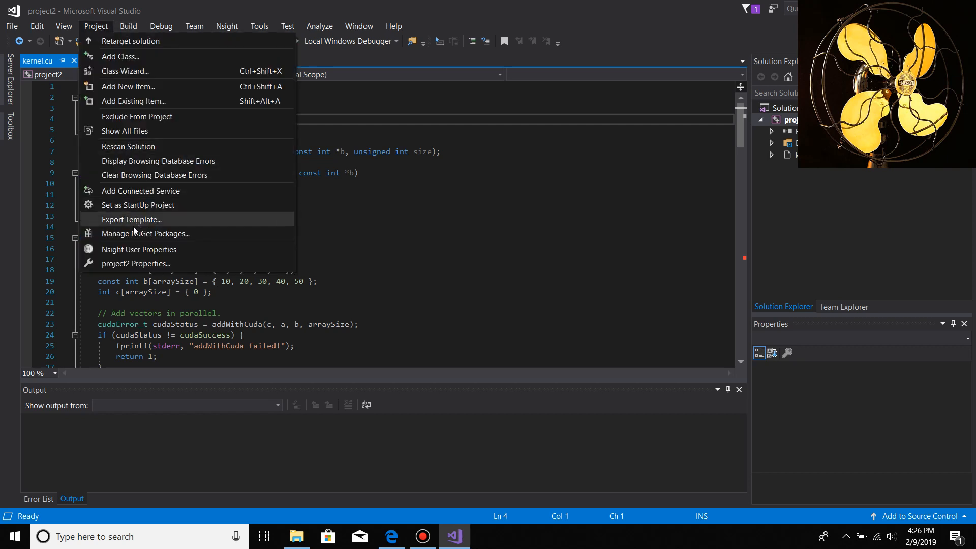
{"action": "left_click", "coordinate": [116, 265]}
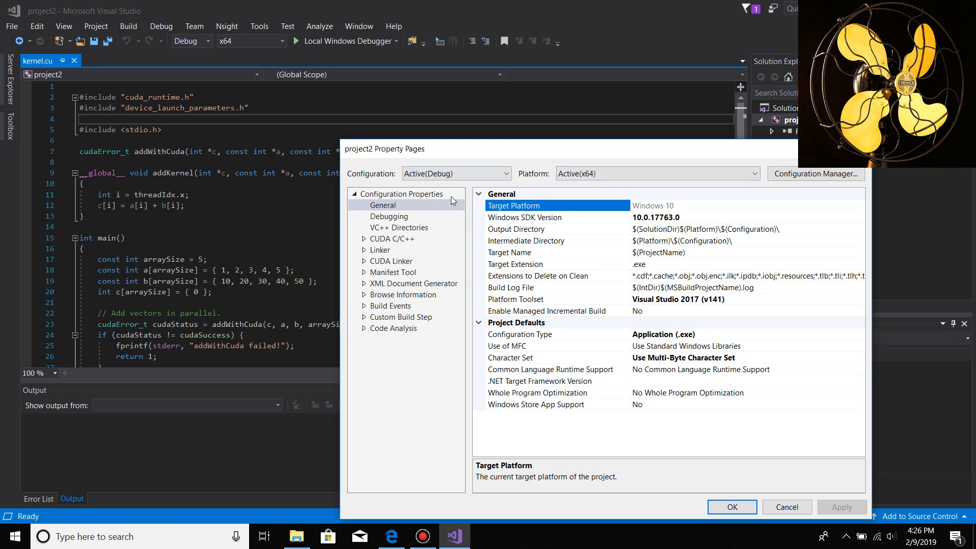
{"action": "left_click", "coordinate": [398, 229]}
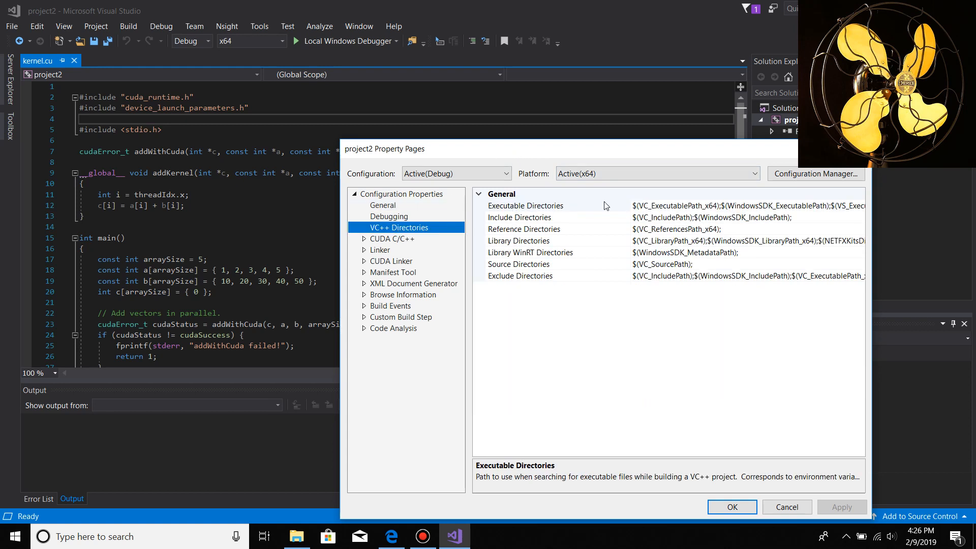
{"action": "left_click", "coordinate": [796, 219]}
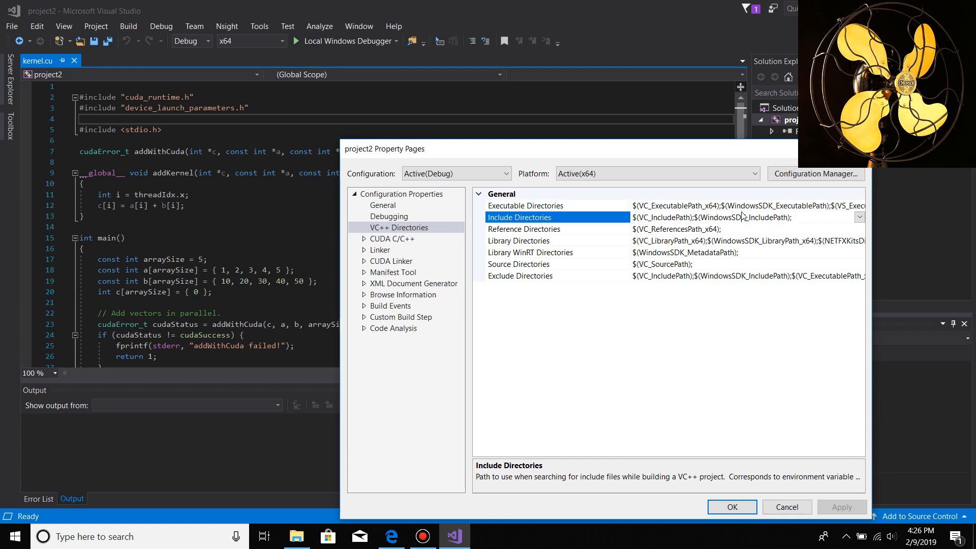
{"action": "left_click", "coordinate": [859, 218]}
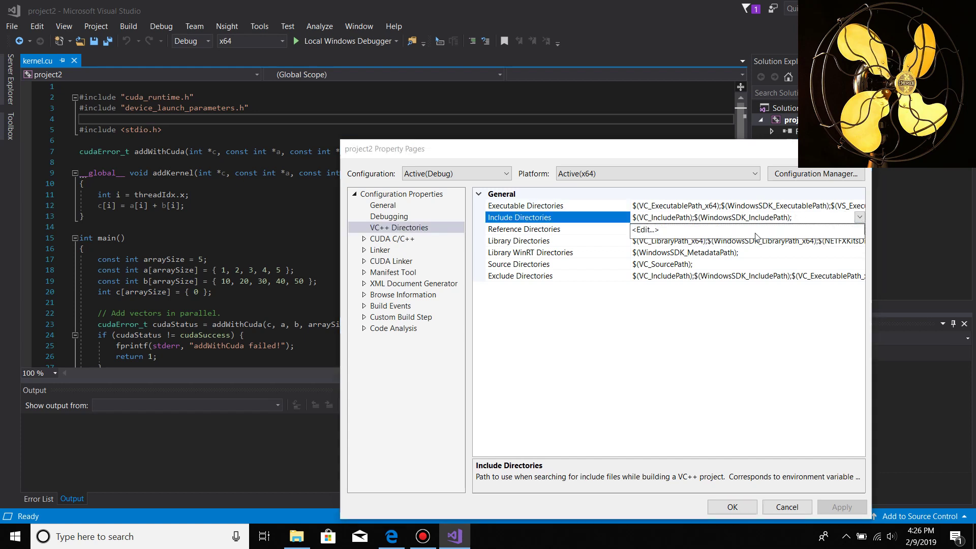
{"action": "left_click", "coordinate": [690, 231]}
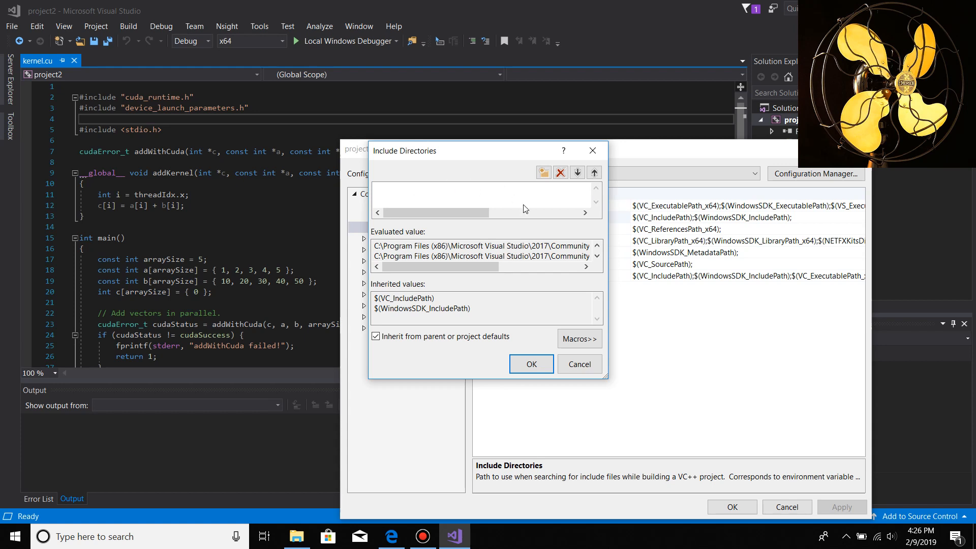
{"action": "key", "text": "super+r"}
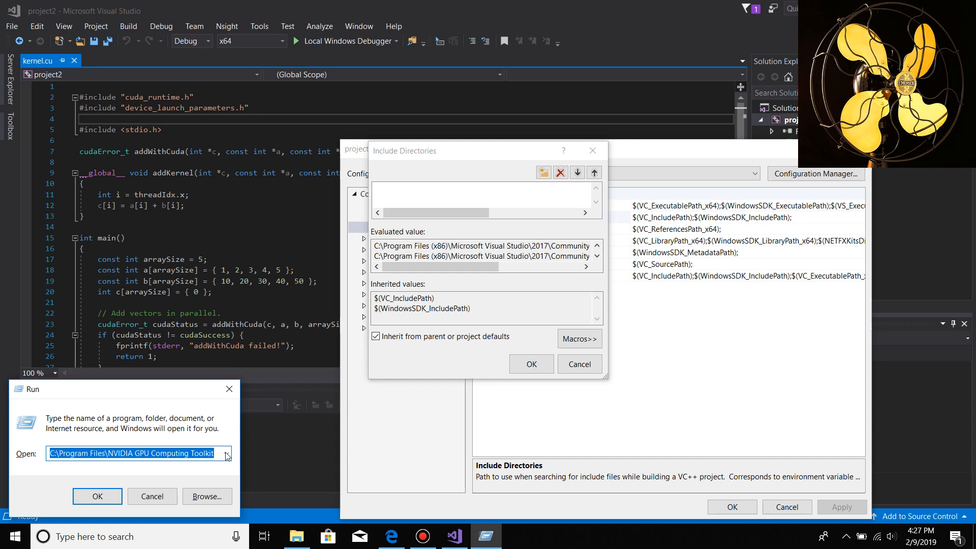
Browse from the NVIDIA GPU Computing Toolkit folder into CUDA > v10.0 > include
{"action": "left_click", "coordinate": [103, 497]}
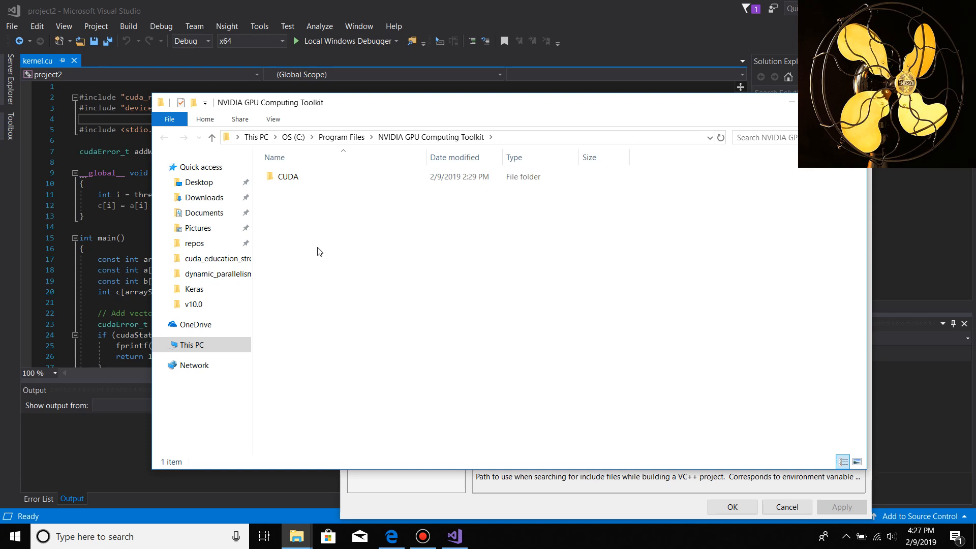
{"action": "double_click", "coordinate": [284, 178]}
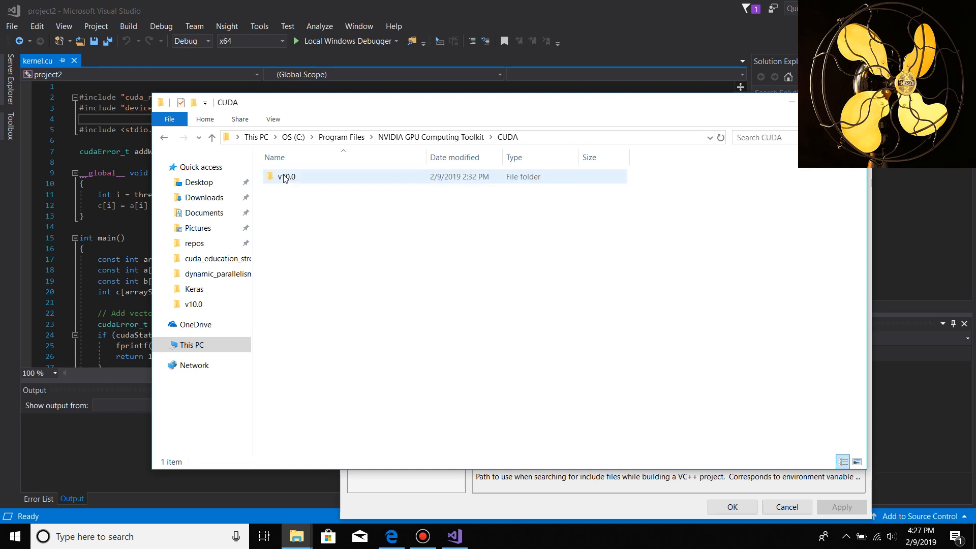
{"action": "double_click", "coordinate": [290, 180]}
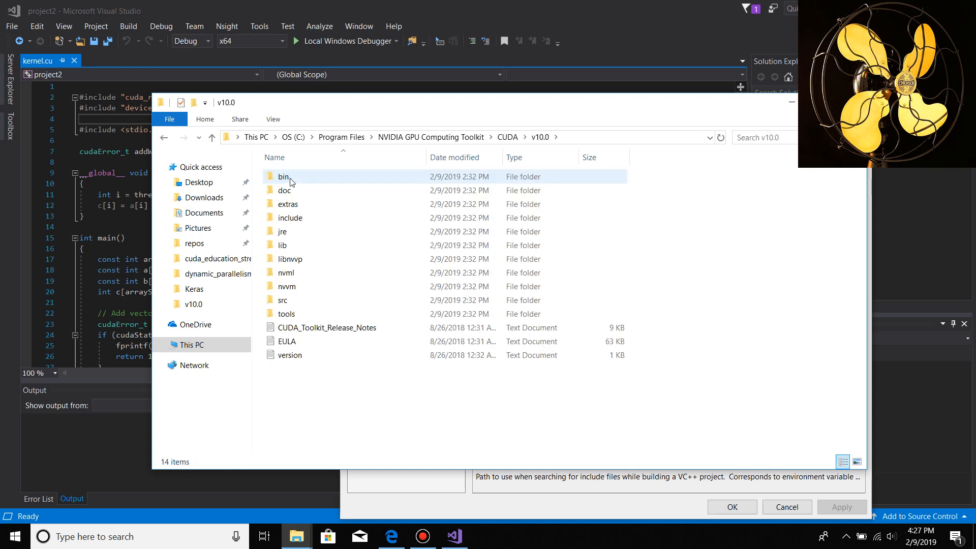
{"action": "double_click", "coordinate": [287, 221]}
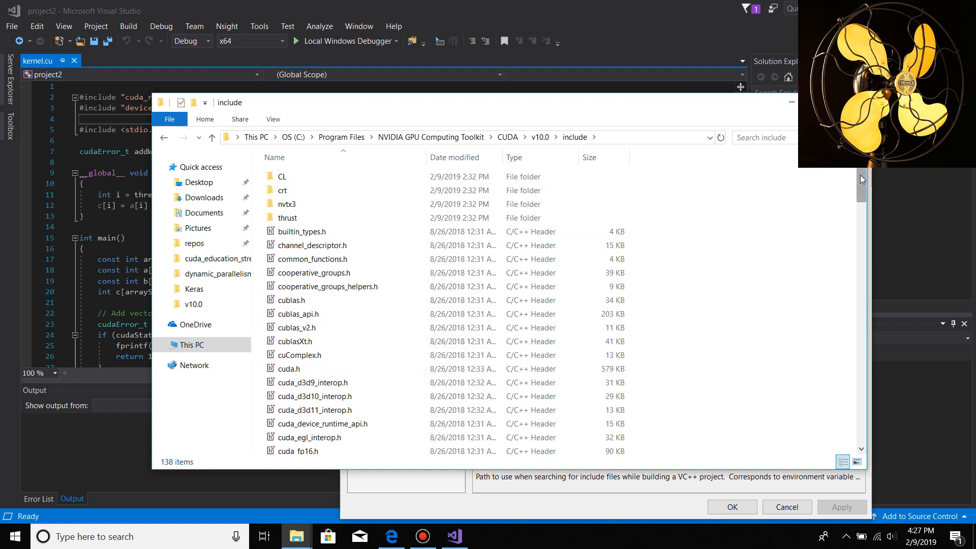
{"action": "mouse_move", "coordinate": [860, 184]}
{"action": "left_mouse_down"}
{"action": "mouse_move", "coordinate": [843, 212]}
{"action": "mouse_move", "coordinate": [763, 148]}
{"action": "left_mouse_up"}
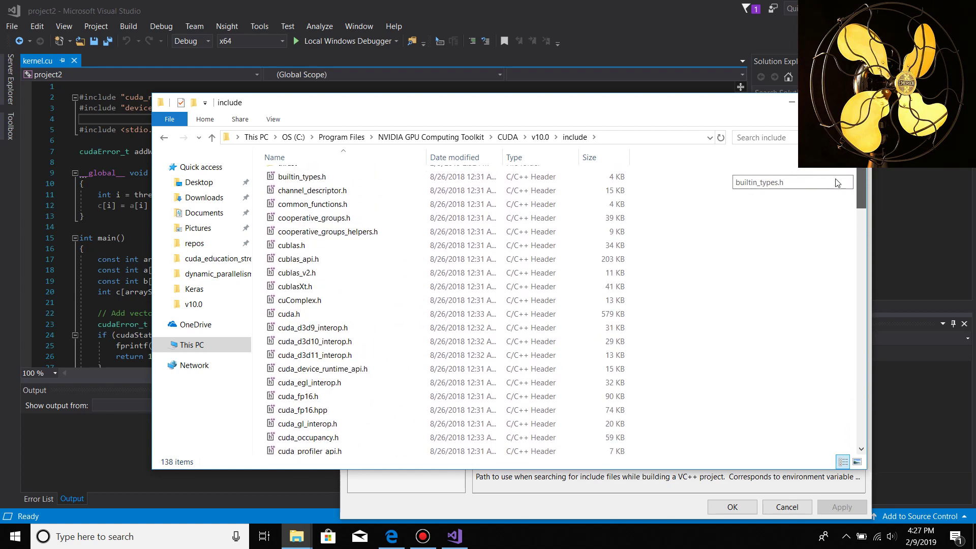
Copy the include folder's full path from the address bar and close File Explorer
{"action": "left_click", "coordinate": [620, 138]}
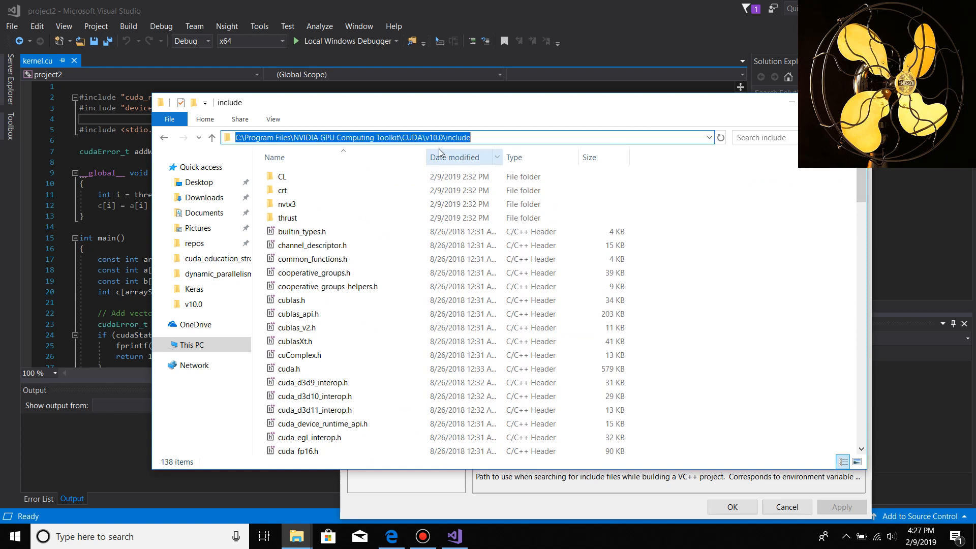
{"action": "right_click", "coordinate": [397, 142]}
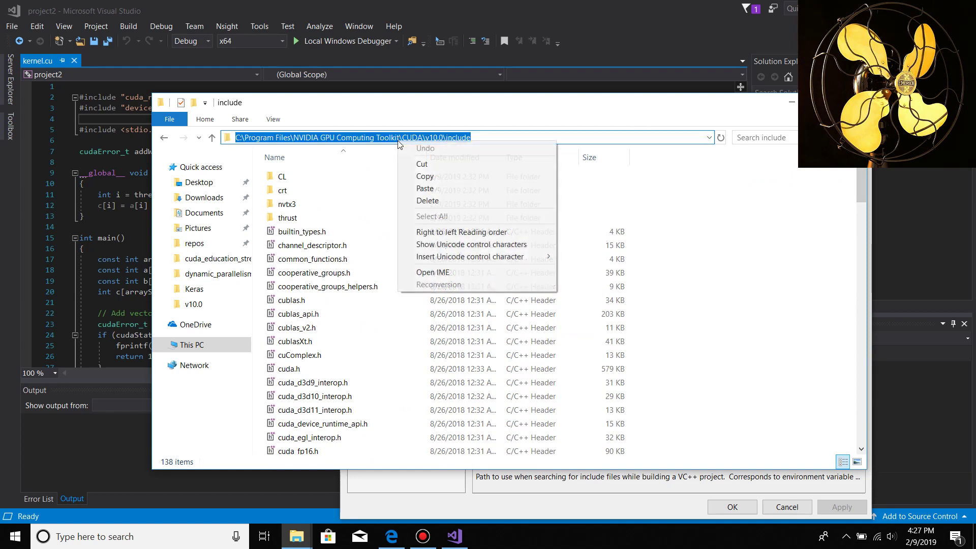
{"action": "left_click", "coordinate": [424, 176]}
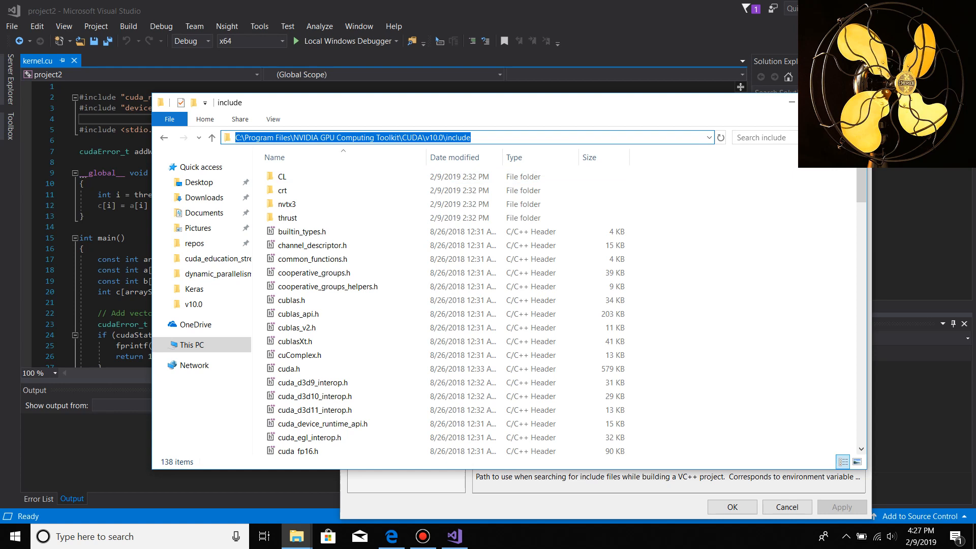
{"action": "left_click", "coordinate": [791, 102]}
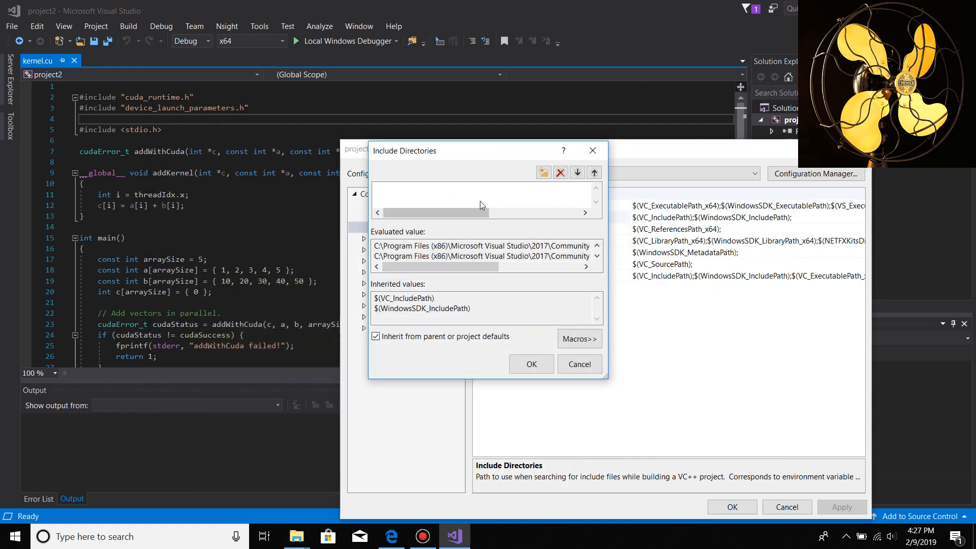
Paste the CUDA v10.0 include path as a new include-directory entry and confirm both dialogs
{"action": "left_click", "coordinate": [457, 192]}
{"action": "left_click", "coordinate": [457, 187]}
{"action": "right_click", "coordinate": [456, 187]}
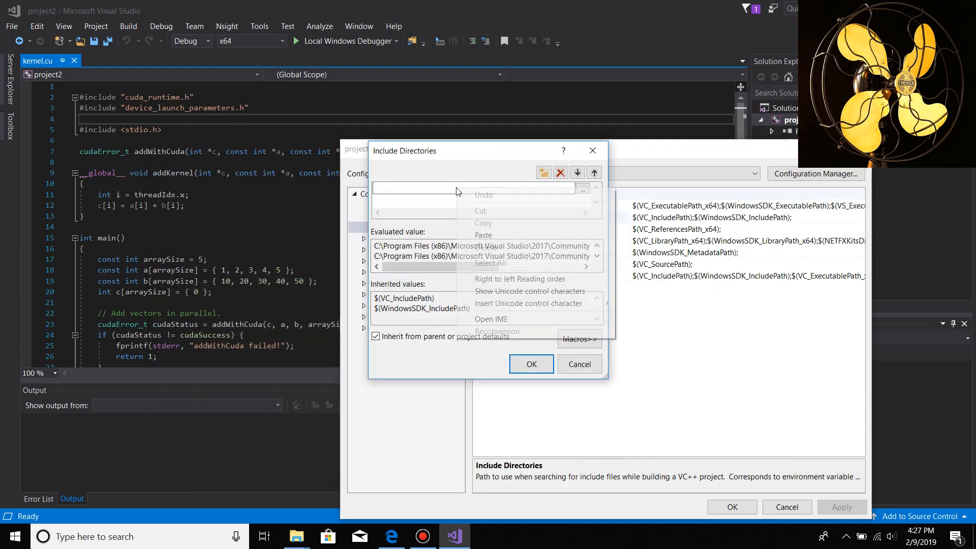
{"action": "left_click", "coordinate": [482, 237]}
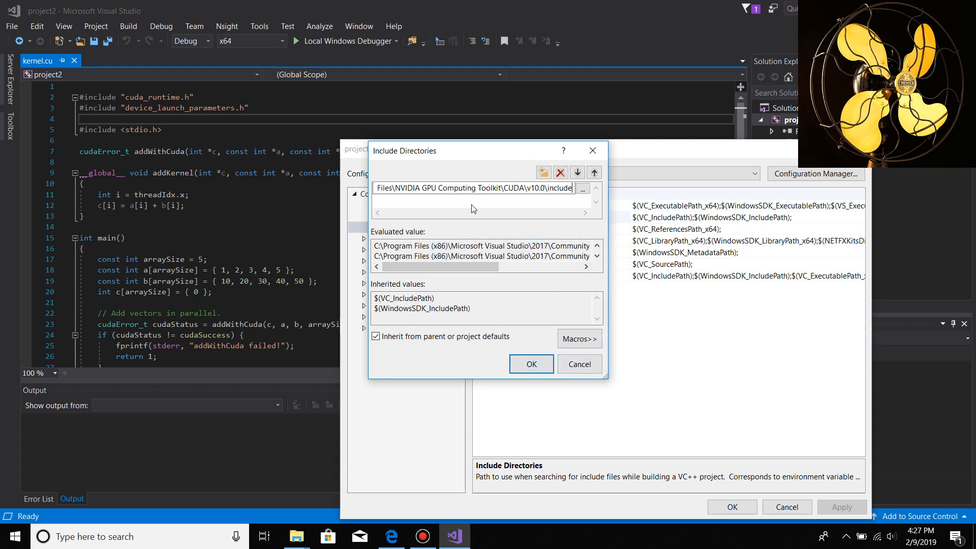
{"action": "left_click", "coordinate": [580, 366]}
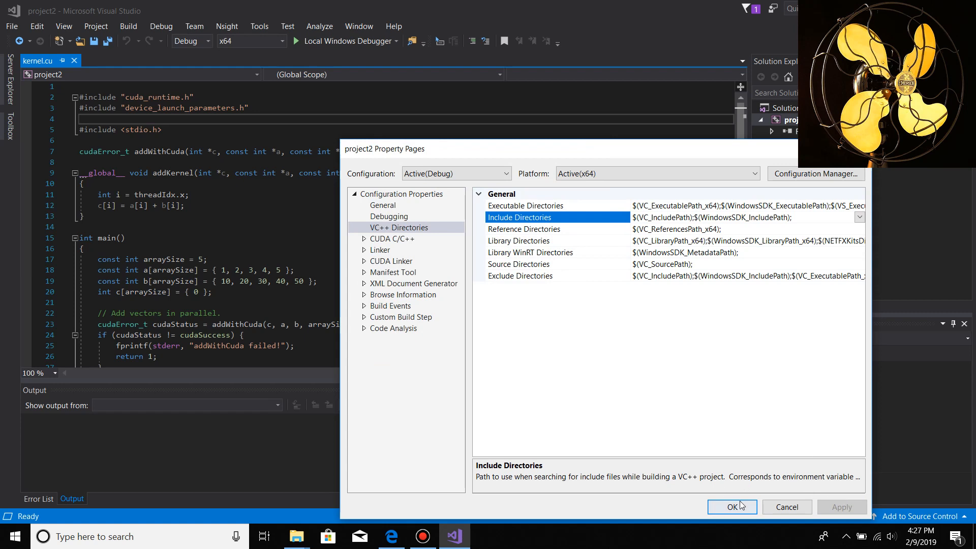
{"action": "left_click", "coordinate": [725, 507]}
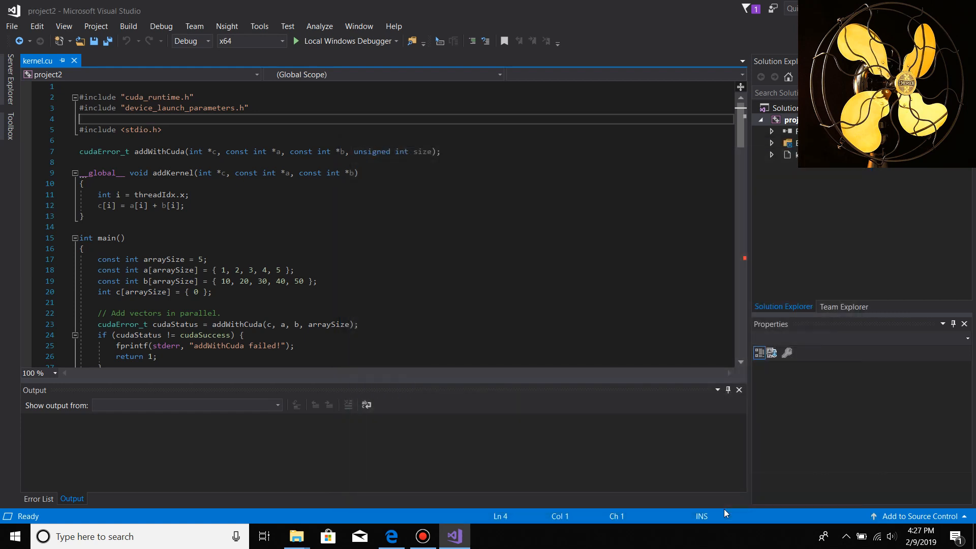
Rebuild the entire solution via Build > Rebuild Solution and reach the Debug menu
{"action": "left_click", "coordinate": [129, 26]}
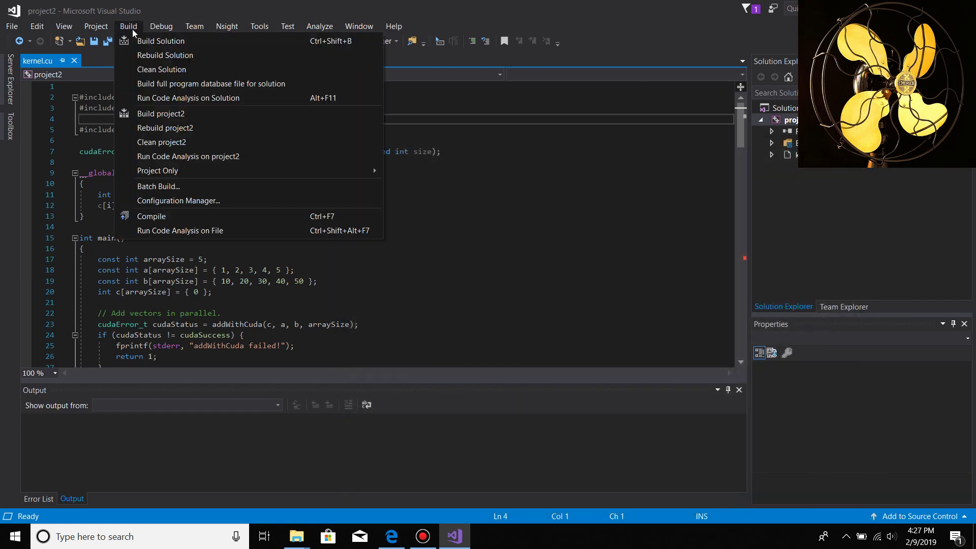
{"action": "left_click", "coordinate": [159, 55]}
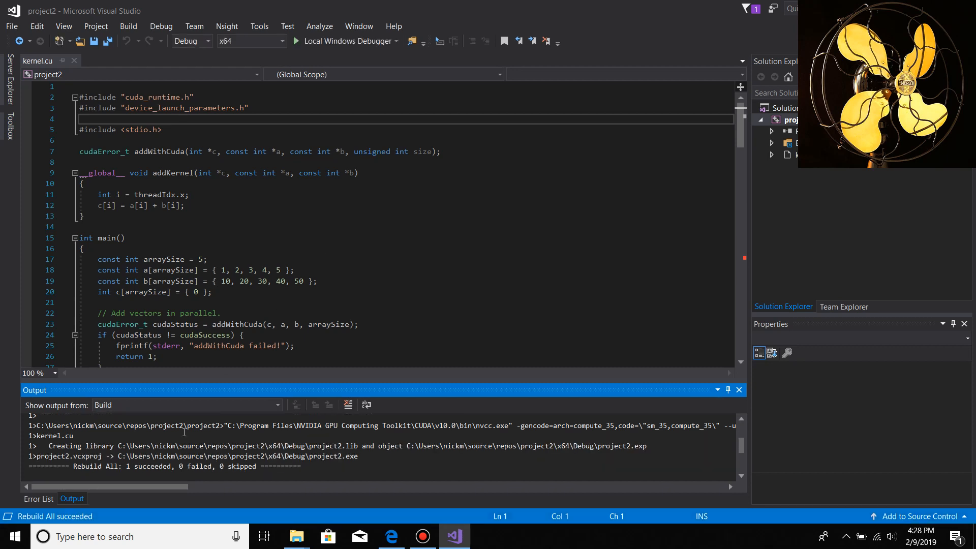
{"action": "left_click", "coordinate": [160, 26]}
Run project2 without the debugger, close its console, and switch to the browser with the fix article
{"action": "left_click", "coordinate": [200, 85]}
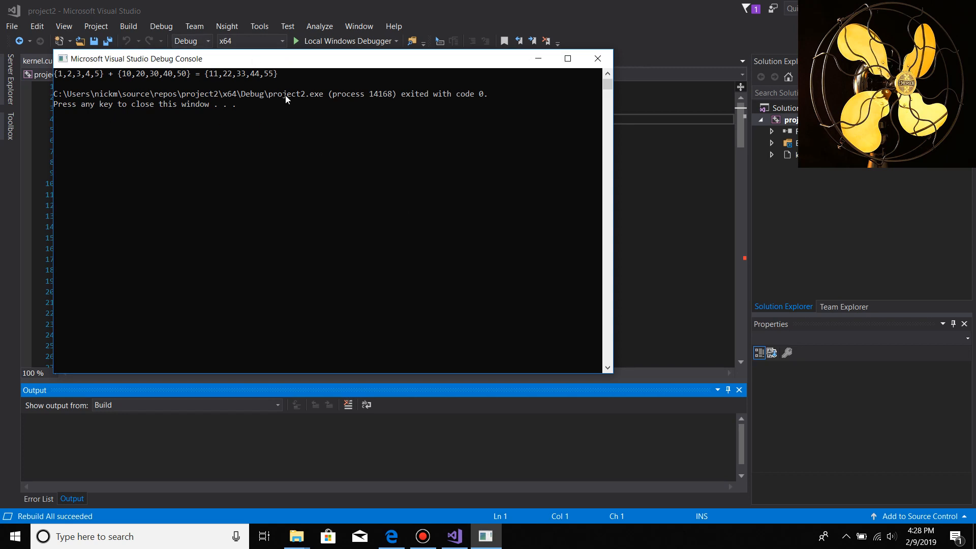
{"action": "key", "text": "Return"}
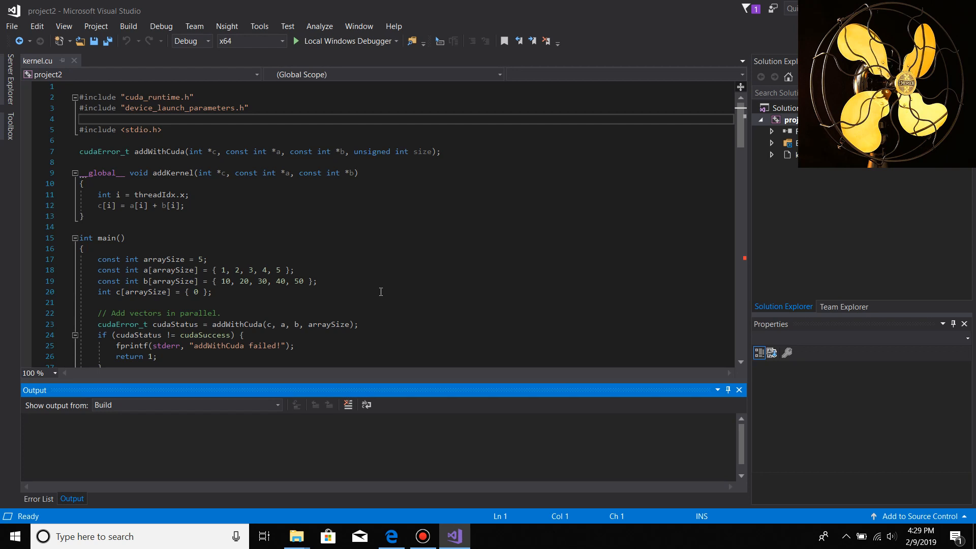
{"action": "left_click", "coordinate": [391, 537]}
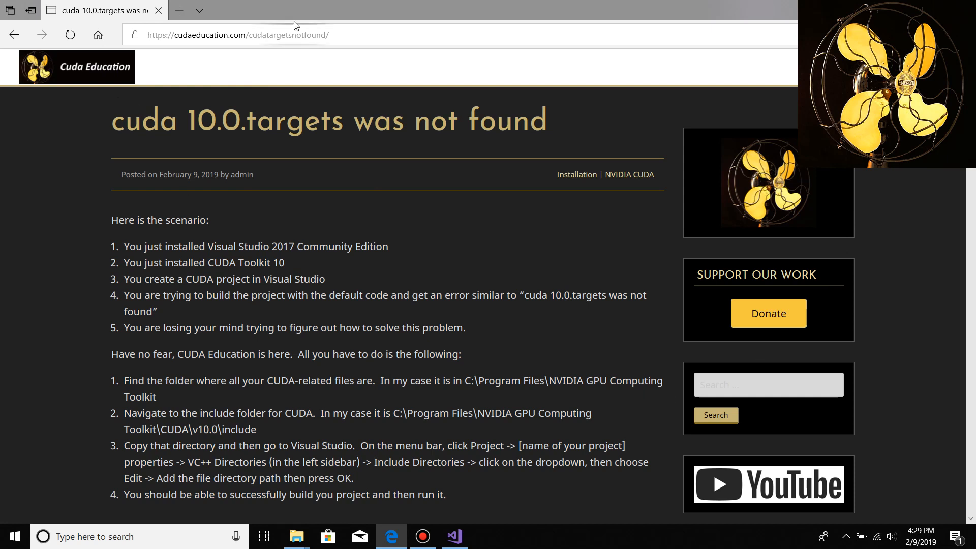
Highlight parts of the article address and its scenario/fix text while reviewing the page
{"action": "left_click_drag", "start_coordinate": [247, 35], "coordinate": [144, 34]}
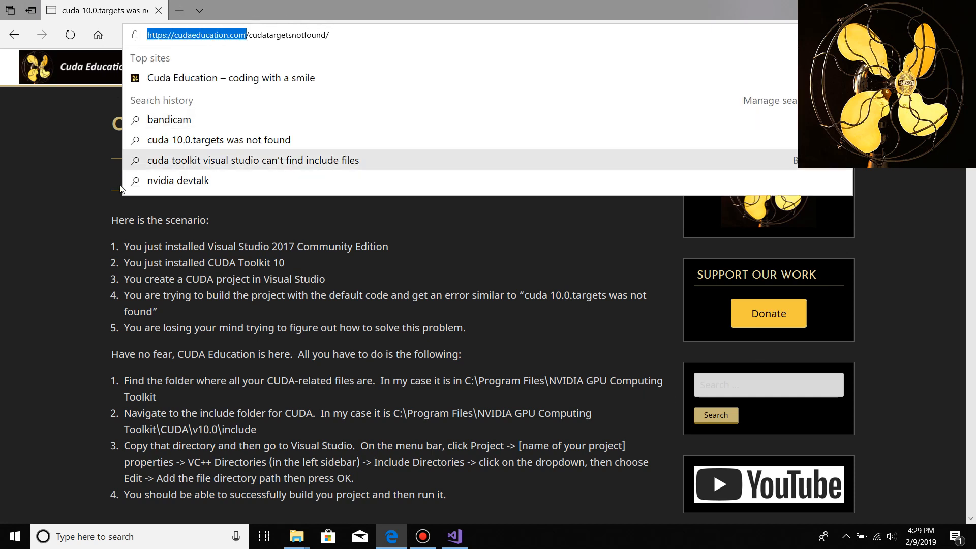
{"action": "left_click", "coordinate": [64, 220]}
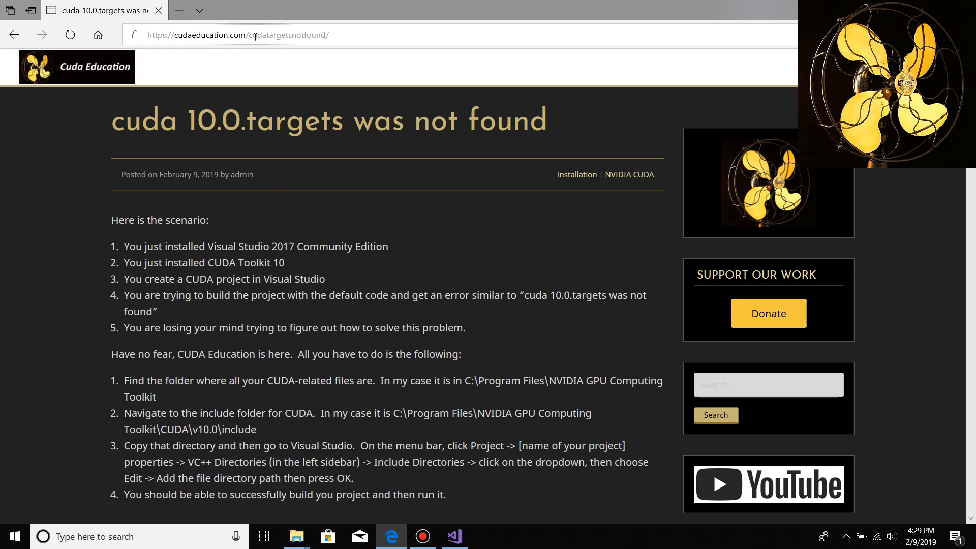
{"action": "left_click_drag", "start_coordinate": [245, 35], "coordinate": [346, 43]}
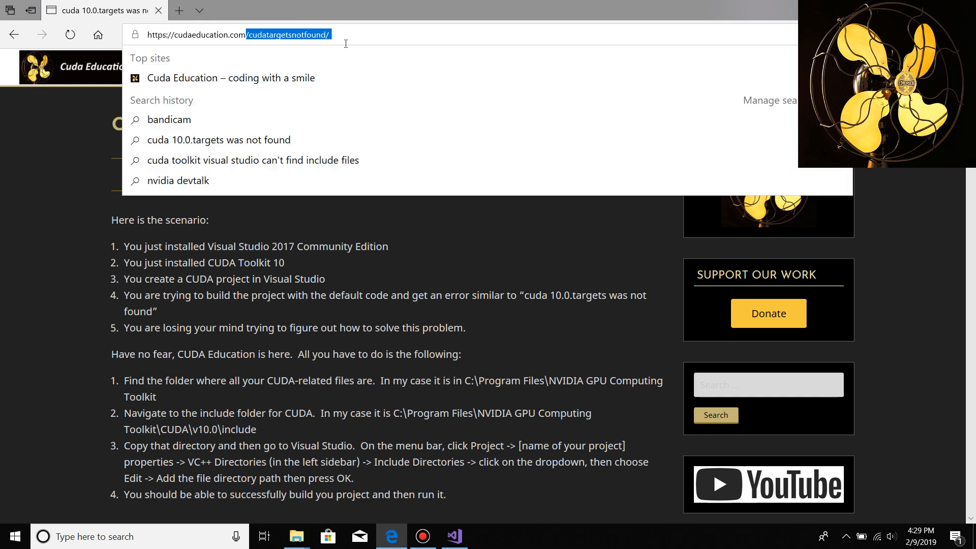
{"action": "left_click", "coordinate": [107, 260]}
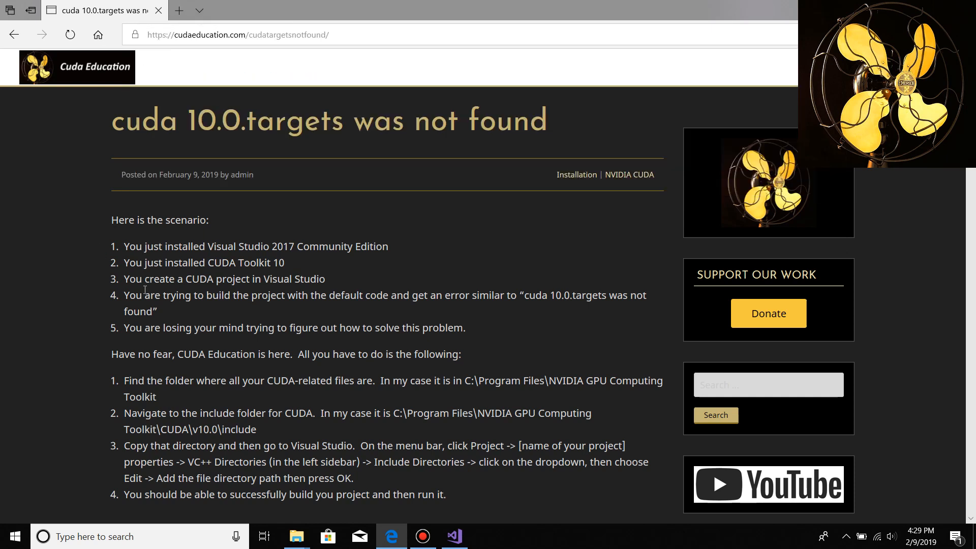
{"action": "scroll", "coordinate": [145, 290], "scroll_direction": "down", "scroll_amount": 1}
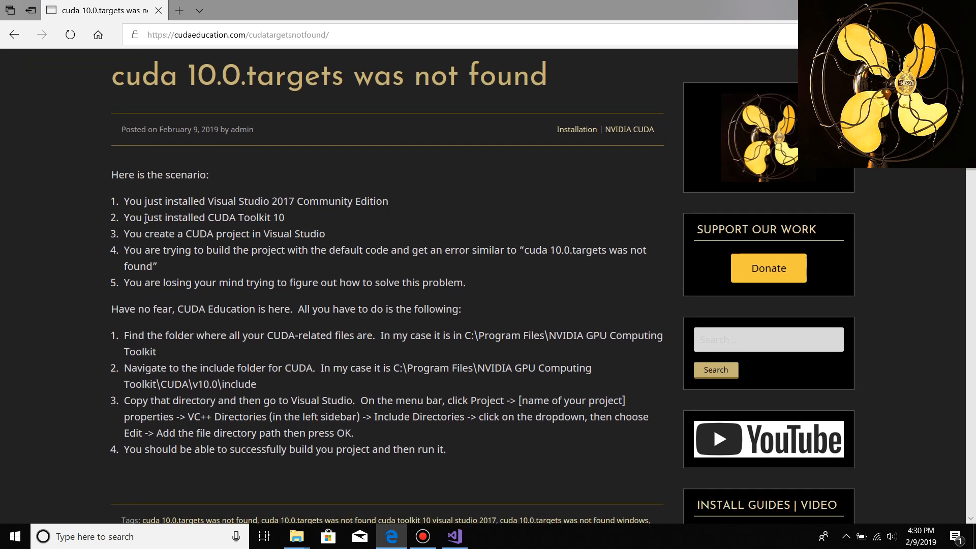
{"action": "mouse_move", "coordinate": [130, 202]}
{"action": "left_mouse_down"}
{"action": "mouse_move", "coordinate": [236, 283]}
{"action": "mouse_move", "coordinate": [366, 417]}
{"action": "mouse_move", "coordinate": [459, 466]}
{"action": "left_mouse_up"}
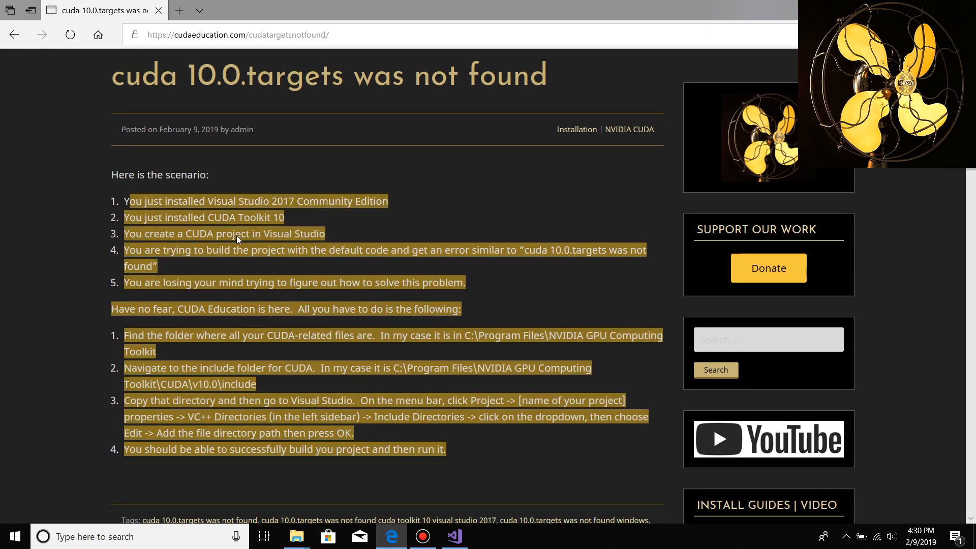
{"action": "left_click", "coordinate": [162, 215]}
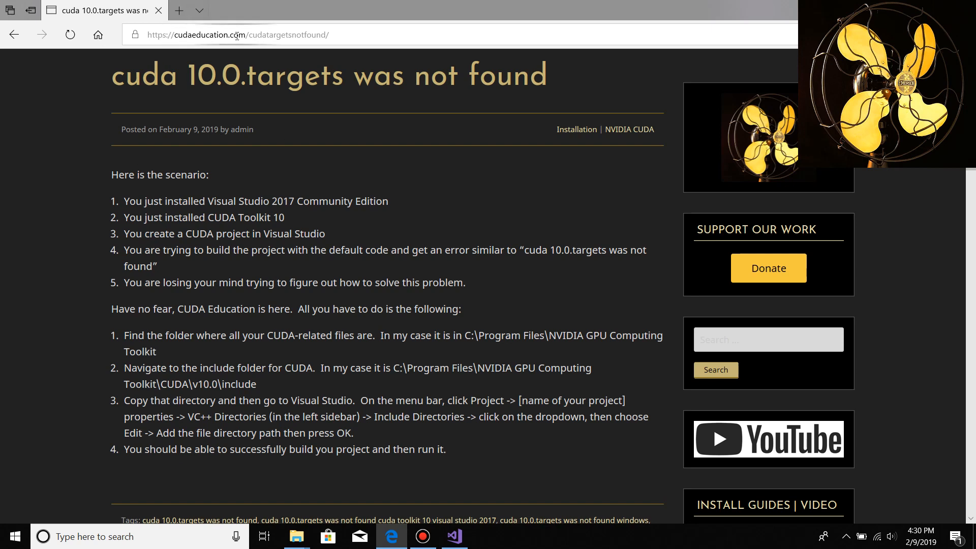
Strip the article path from the address to load the cudaeducation.com home page
{"action": "left_click_drag", "start_coordinate": [330, 35], "coordinate": [234, 34]}
{"action": "type", "text": "om/"}
{"action": "key", "text": "Return"}
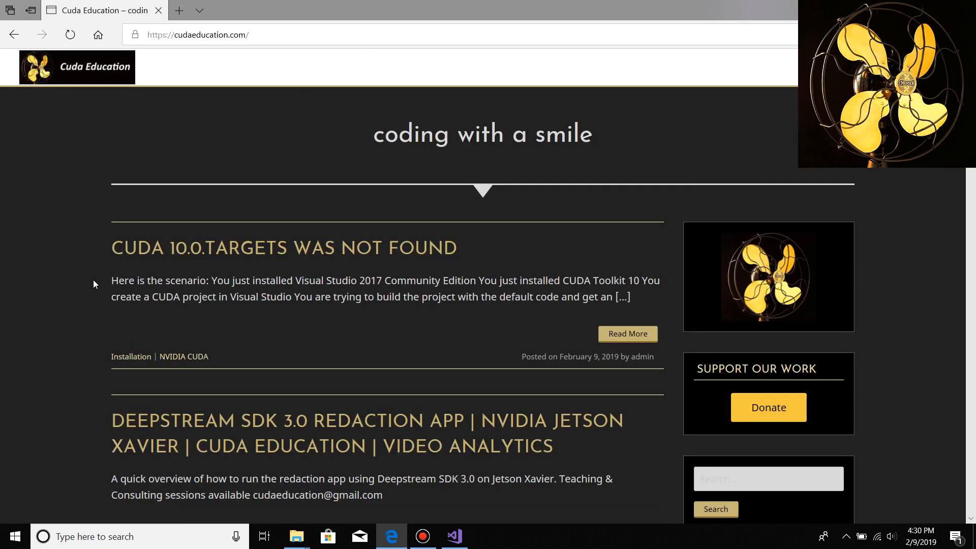
{"action": "scroll", "coordinate": [93, 280], "scroll_direction": "down", "scroll_amount": 1}
{"action": "scroll", "coordinate": [93, 281], "scroll_direction": "down", "scroll_amount": 1}
{"action": "scroll", "coordinate": [94, 281], "scroll_direction": "down", "scroll_amount": 2}
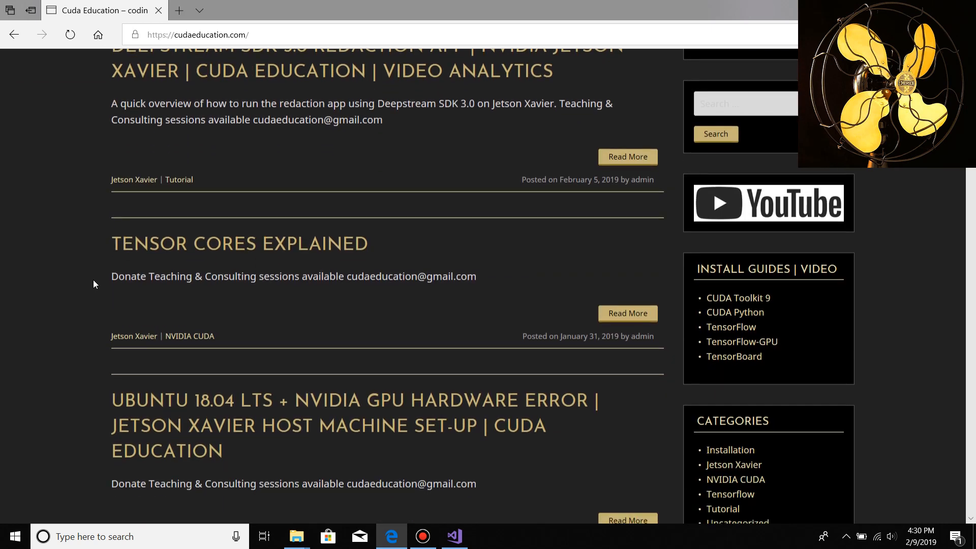
{"action": "scroll", "coordinate": [93, 280], "scroll_direction": "down", "scroll_amount": 1}
{"action": "scroll", "coordinate": [93, 285], "scroll_direction": "down", "scroll_amount": 1}
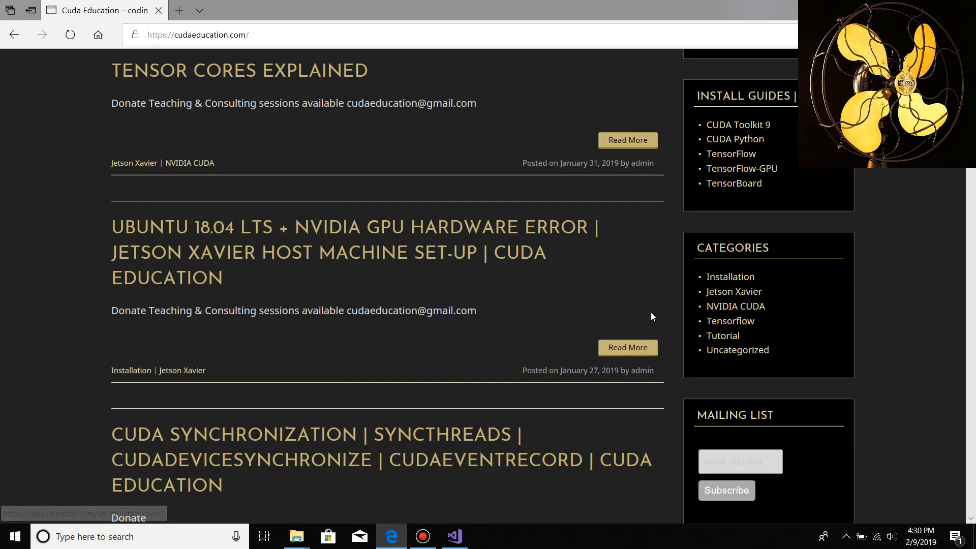
Open the NVIDIA CUDA category from the home page's Categories sidebar
{"action": "left_click", "coordinate": [729, 314]}
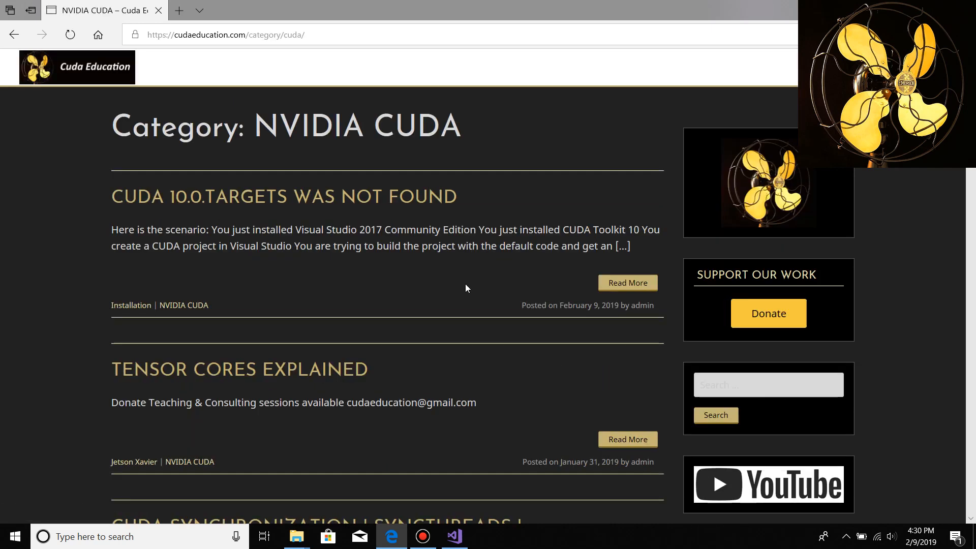
{"action": "scroll", "coordinate": [26, 349], "scroll_direction": "down", "scroll_amount": 3}
{"action": "scroll", "coordinate": [26, 348], "scroll_direction": "down", "scroll_amount": 1}
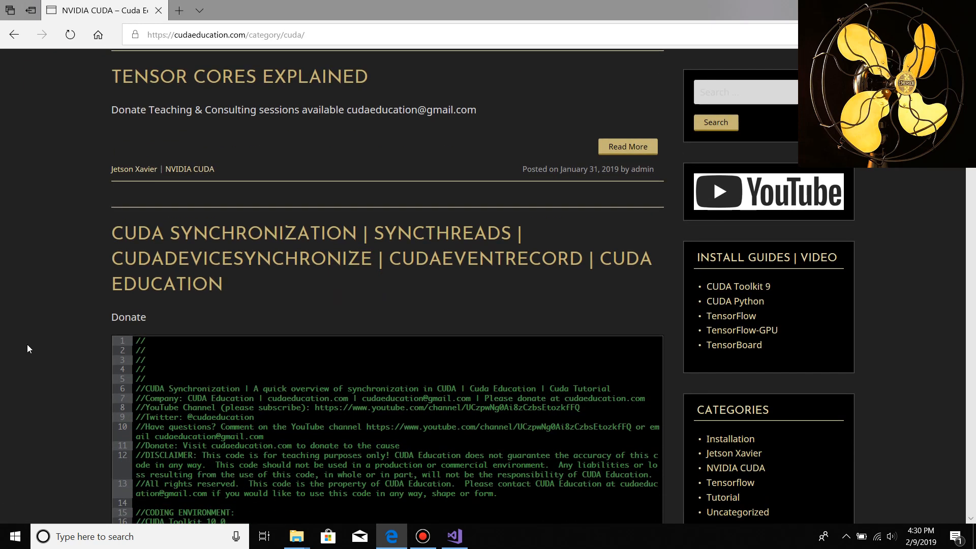
{"action": "scroll", "coordinate": [27, 349], "scroll_direction": "down", "scroll_amount": 1}
{"action": "scroll", "coordinate": [27, 349], "scroll_direction": "down", "scroll_amount": 1}
{"action": "scroll", "coordinate": [26, 349], "scroll_direction": "down", "scroll_amount": 5}
{"action": "scroll", "coordinate": [27, 348], "scroll_direction": "down", "scroll_amount": 6}
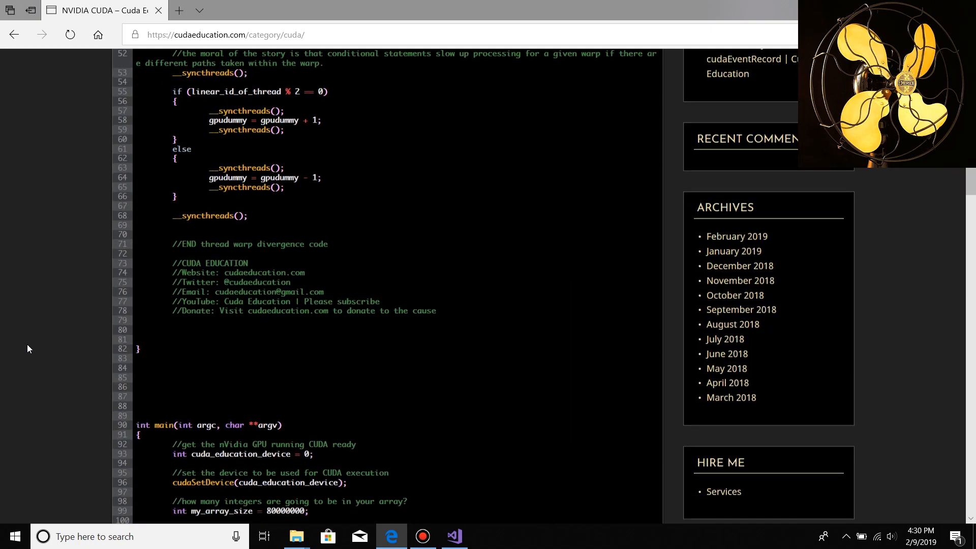
{"action": "scroll", "coordinate": [27, 348], "scroll_direction": "down", "scroll_amount": 6}
{"action": "scroll", "coordinate": [27, 348], "scroll_direction": "down", "scroll_amount": 6}
{"action": "scroll", "coordinate": [27, 349], "scroll_direction": "down", "scroll_amount": 2}
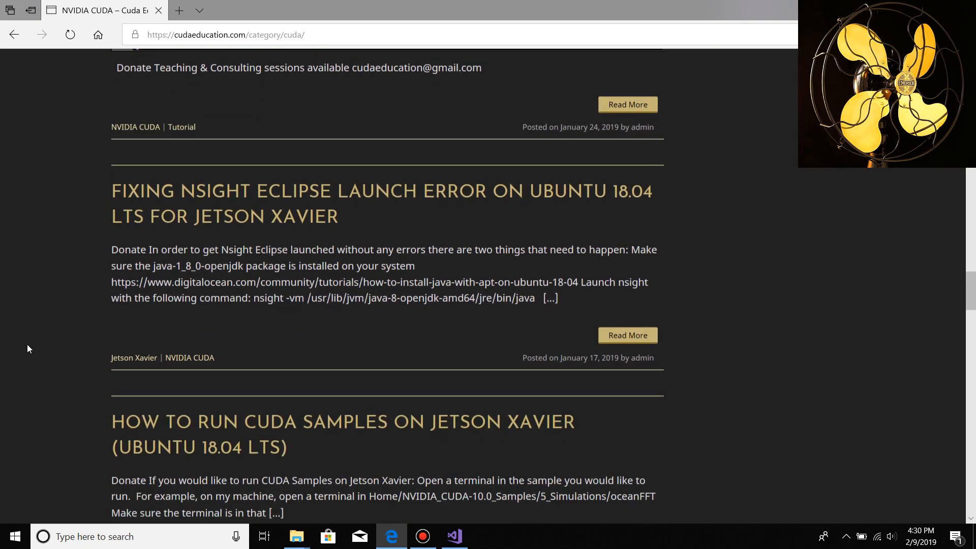
{"action": "scroll", "coordinate": [27, 348], "scroll_direction": "down", "scroll_amount": 2}
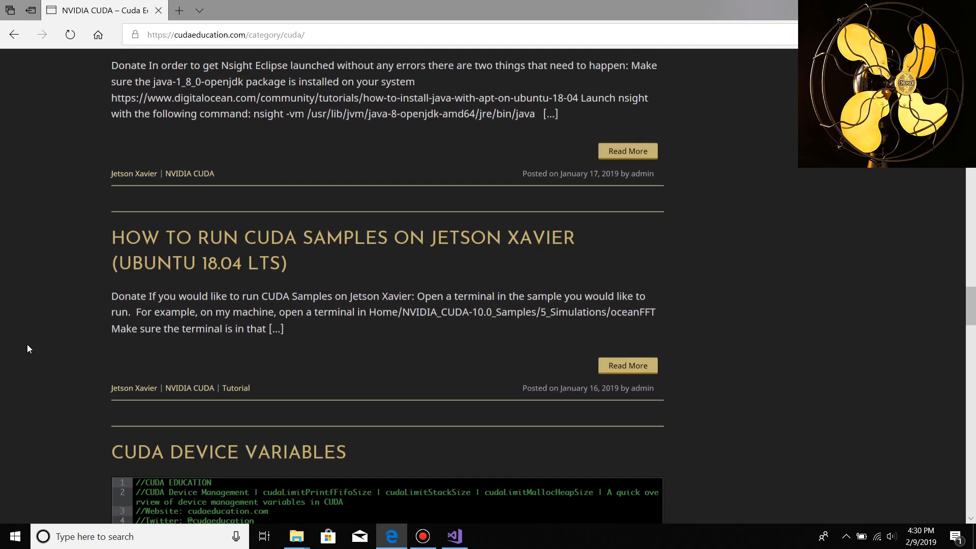
{"action": "scroll", "coordinate": [27, 348], "scroll_direction": "down", "scroll_amount": 1}
{"action": "scroll", "coordinate": [26, 349], "scroll_direction": "down", "scroll_amount": 2}
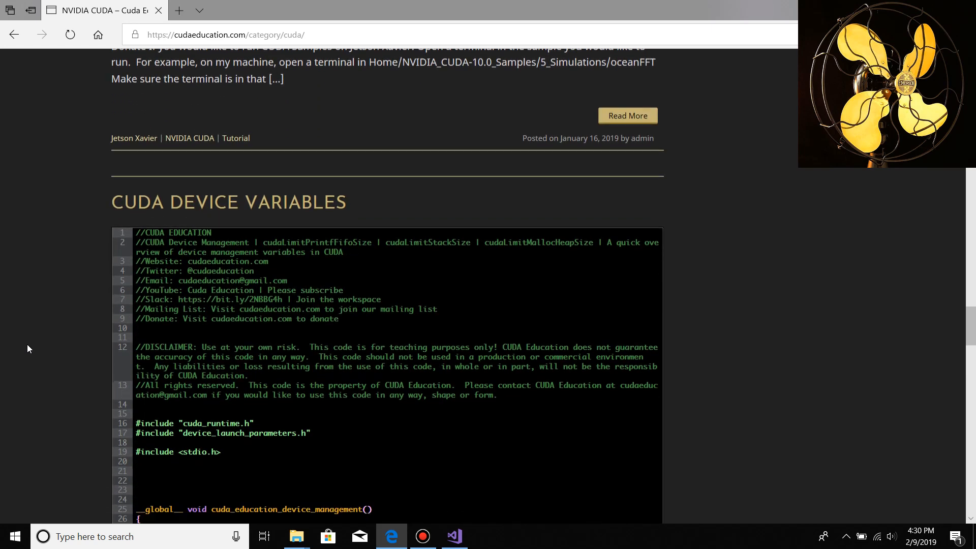
{"action": "scroll", "coordinate": [27, 349], "scroll_direction": "down", "scroll_amount": 3}
{"action": "scroll", "coordinate": [27, 349], "scroll_direction": "down", "scroll_amount": 2}
{"action": "scroll", "coordinate": [27, 349], "scroll_direction": "down", "scroll_amount": 4}
{"action": "scroll", "coordinate": [27, 349], "scroll_direction": "down", "scroll_amount": 3}
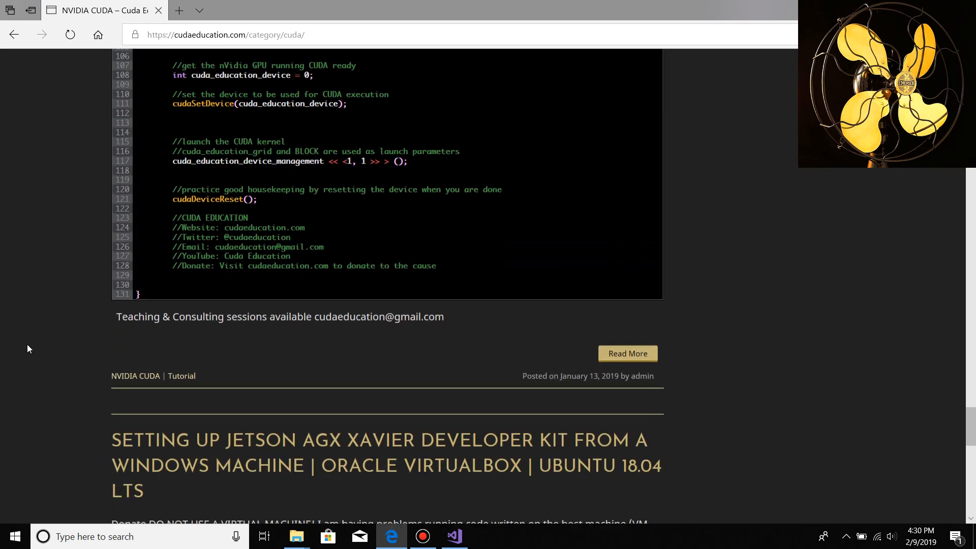
{"action": "scroll", "coordinate": [27, 349], "scroll_direction": "down", "scroll_amount": 2}
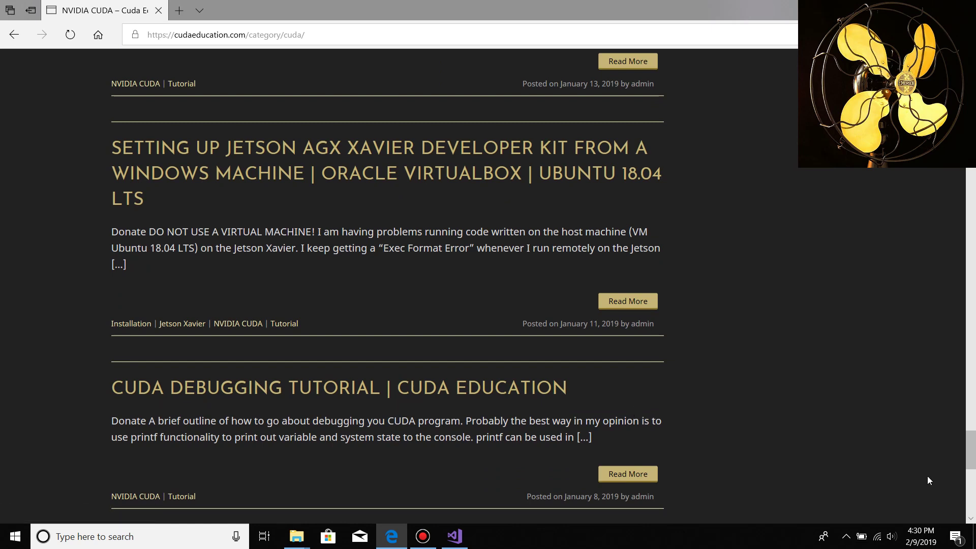
{"action": "mouse_move", "coordinate": [972, 458]}
{"action": "left_mouse_down"}
{"action": "mouse_move", "coordinate": [959, 410]}
{"action": "mouse_move", "coordinate": [967, 502]}
{"action": "left_mouse_up"}
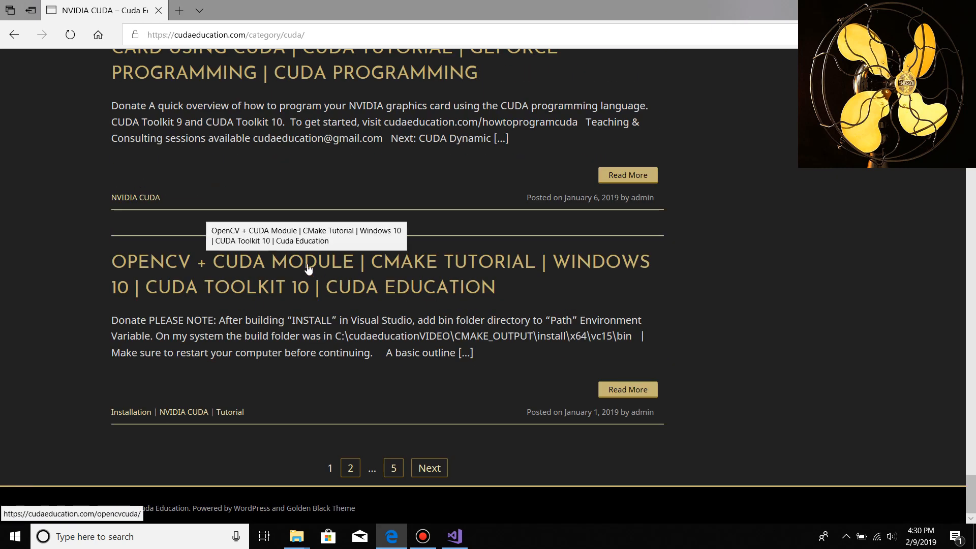
{"action": "left_click_drag", "start_coordinate": [972, 500], "coordinate": [912, 217]}
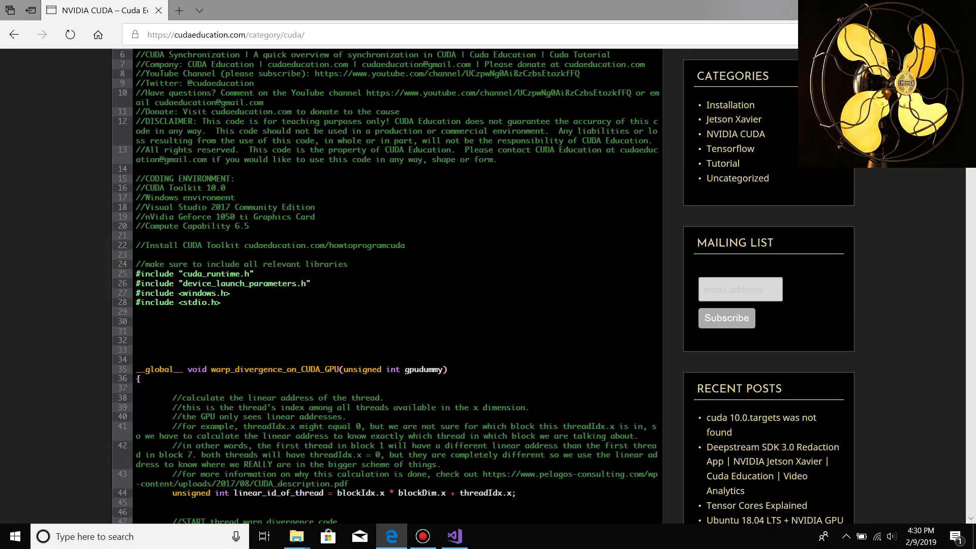
Scroll through the NVIDIA CUDA category posts, then bring up the Bandicam recorder window
{"action": "left_click_drag", "start_coordinate": [911, 212], "coordinate": [912, 150]}
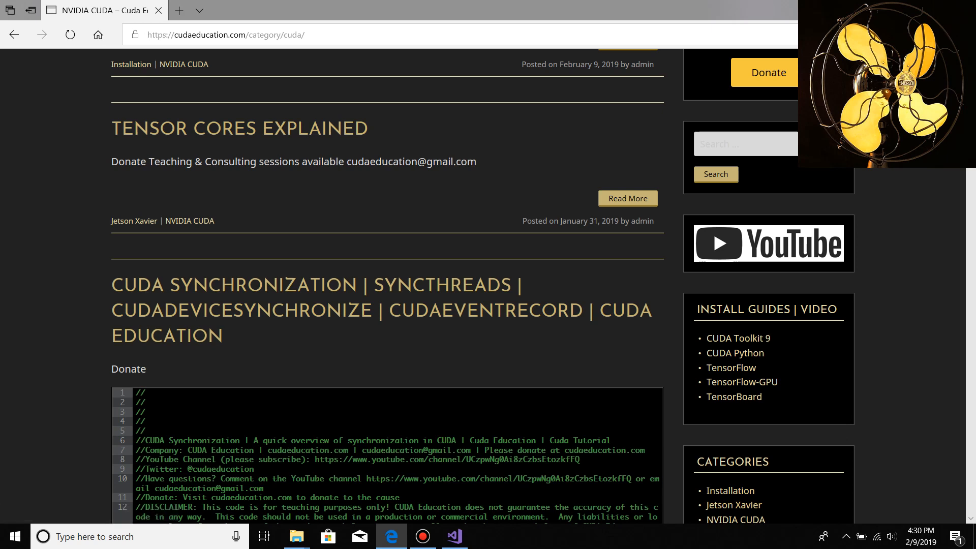
{"action": "scroll", "coordinate": [388, 306], "scroll_direction": "up", "scroll_amount": 3}
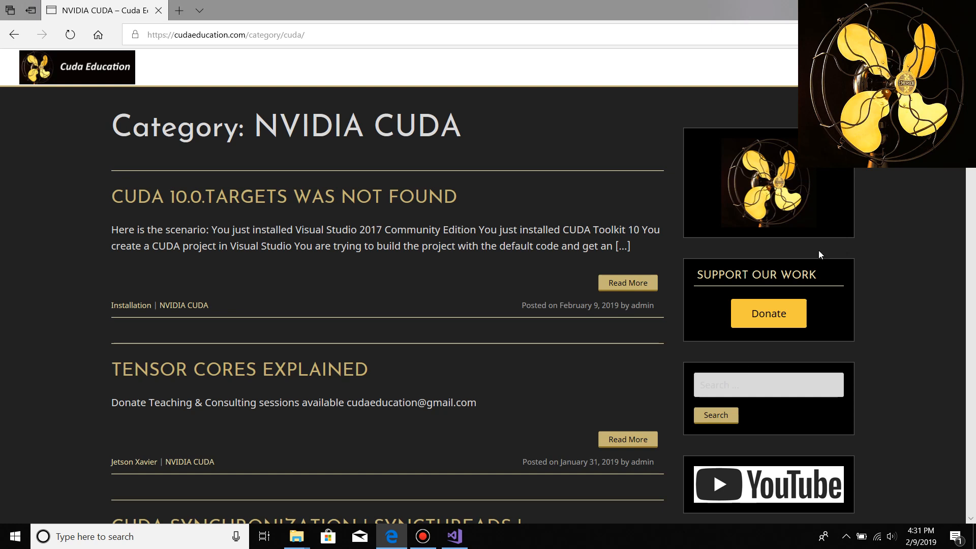
{"action": "mouse_move", "coordinate": [391, 536]}
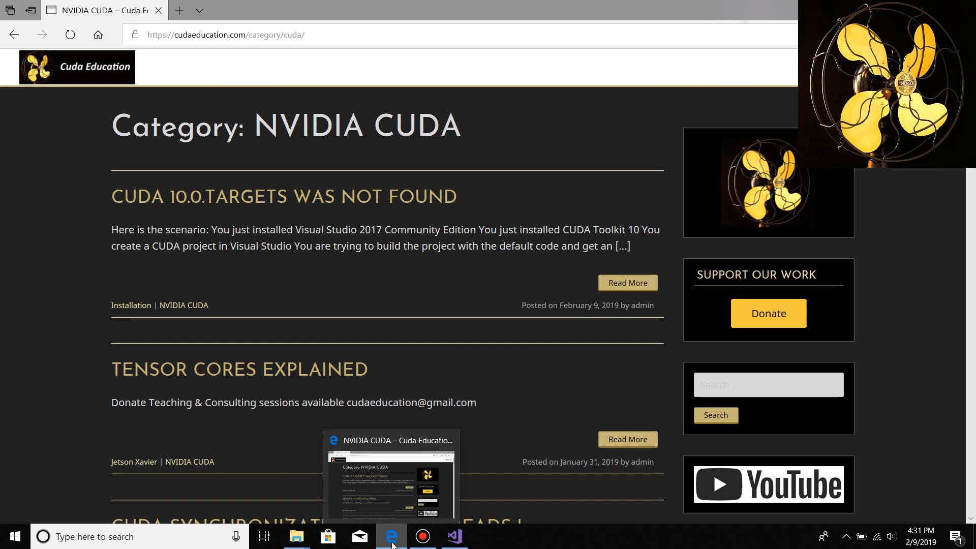
{"action": "left_click", "coordinate": [422, 537]}
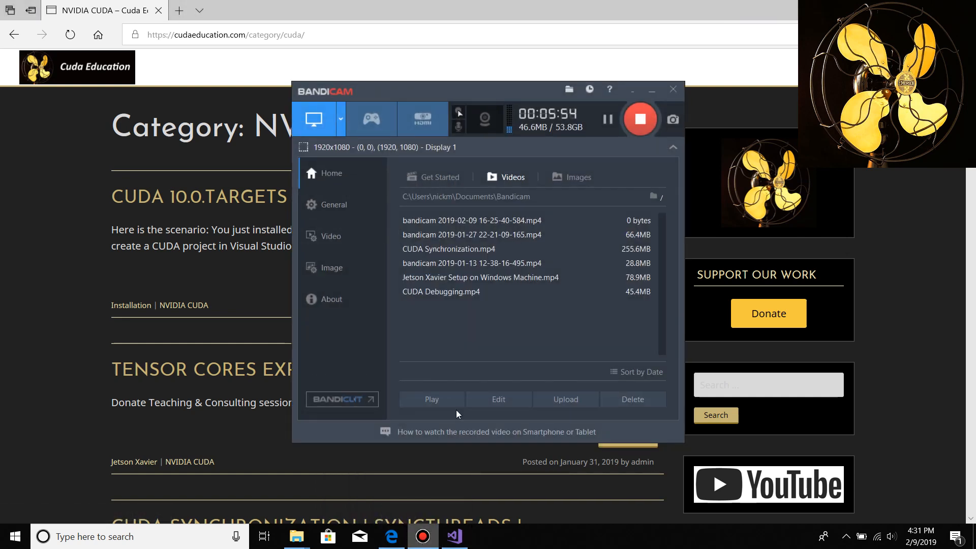